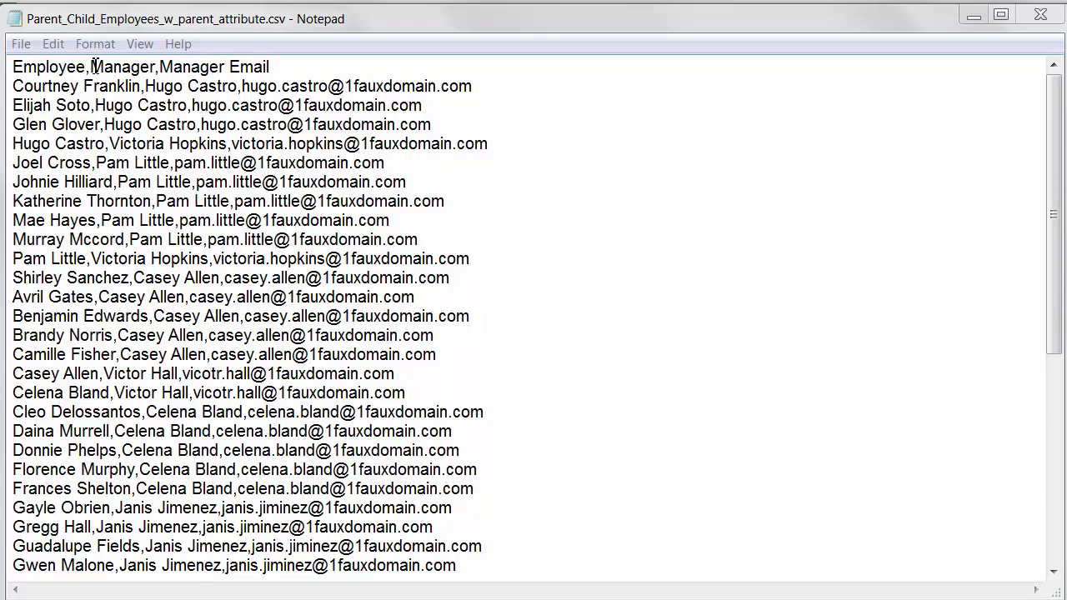
Highlight the CSV's Employee and Manager columns, and a manager's own employee row
{"action": "left_click_drag", "start_coordinate": [91, 67], "coordinate": [17, 71]}
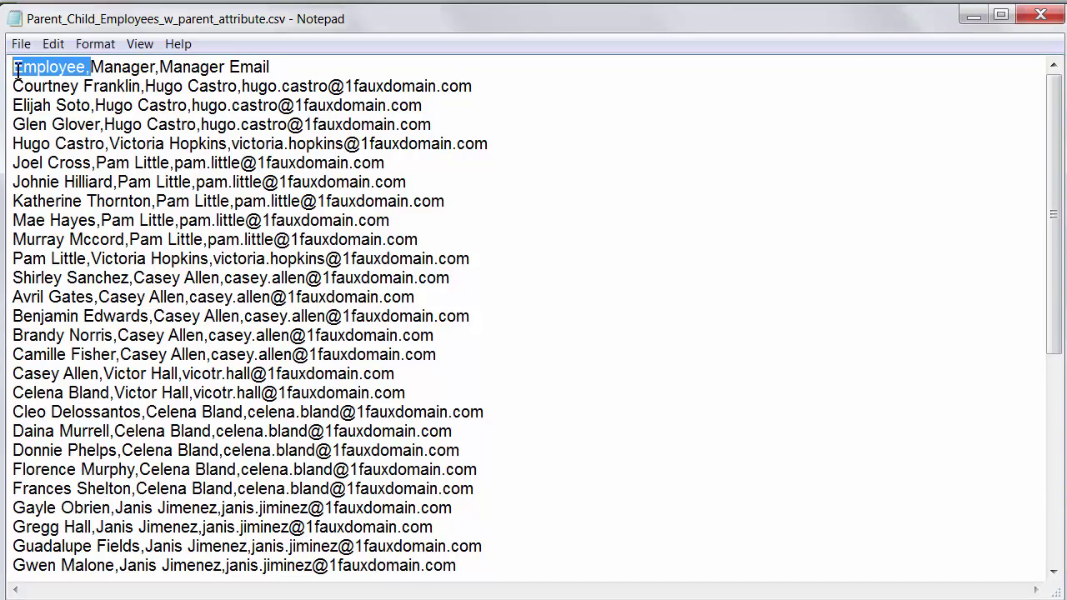
{"action": "left_click_drag", "start_coordinate": [91, 67], "coordinate": [166, 70]}
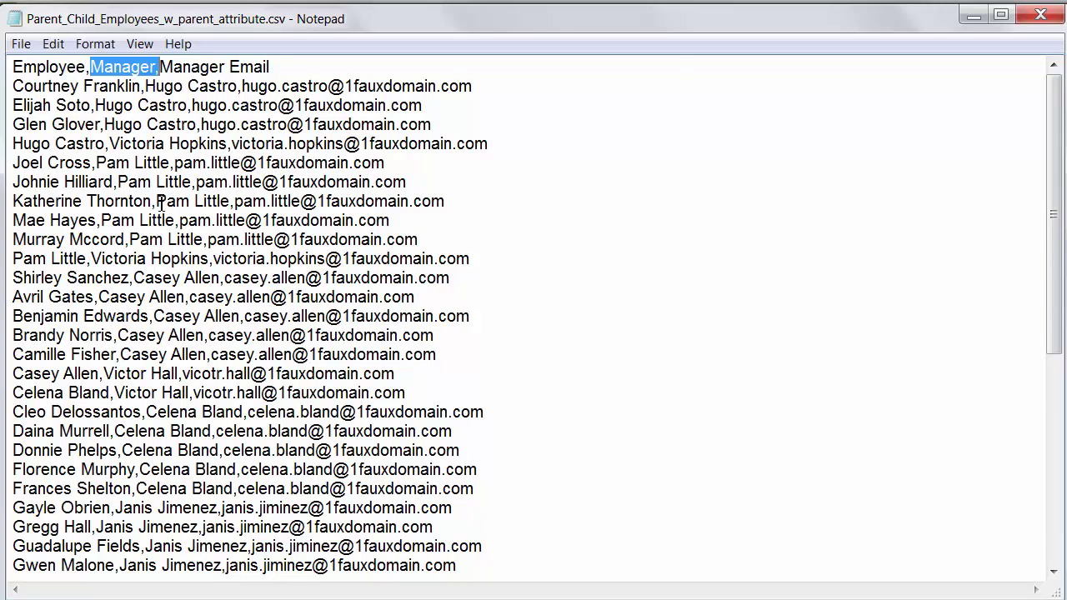
{"action": "left_click_drag", "start_coordinate": [157, 201], "coordinate": [234, 204]}
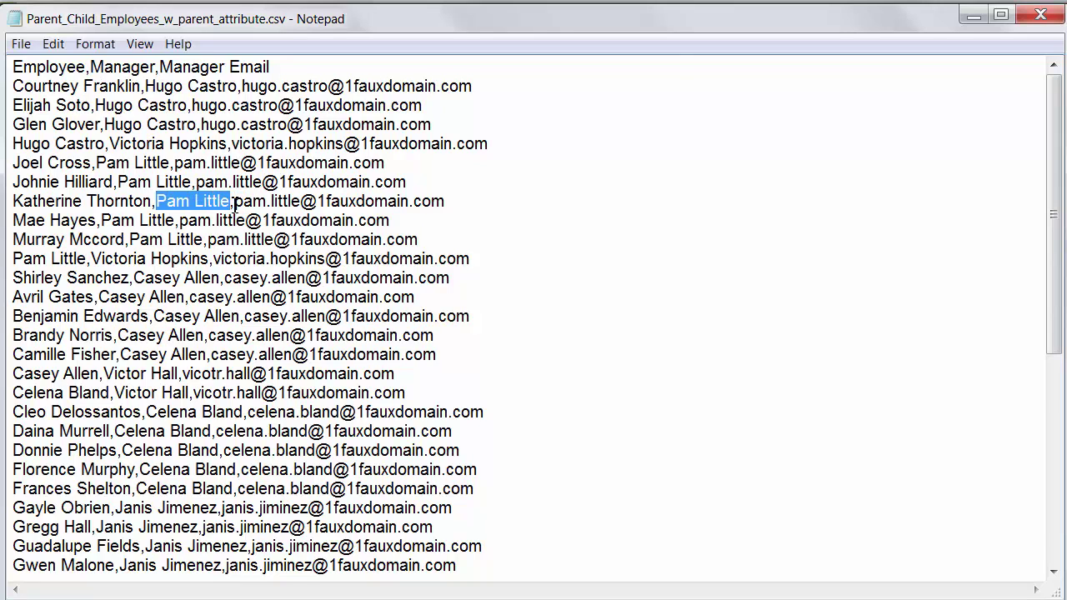
{"action": "left_click_drag", "start_coordinate": [14, 258], "coordinate": [89, 259]}
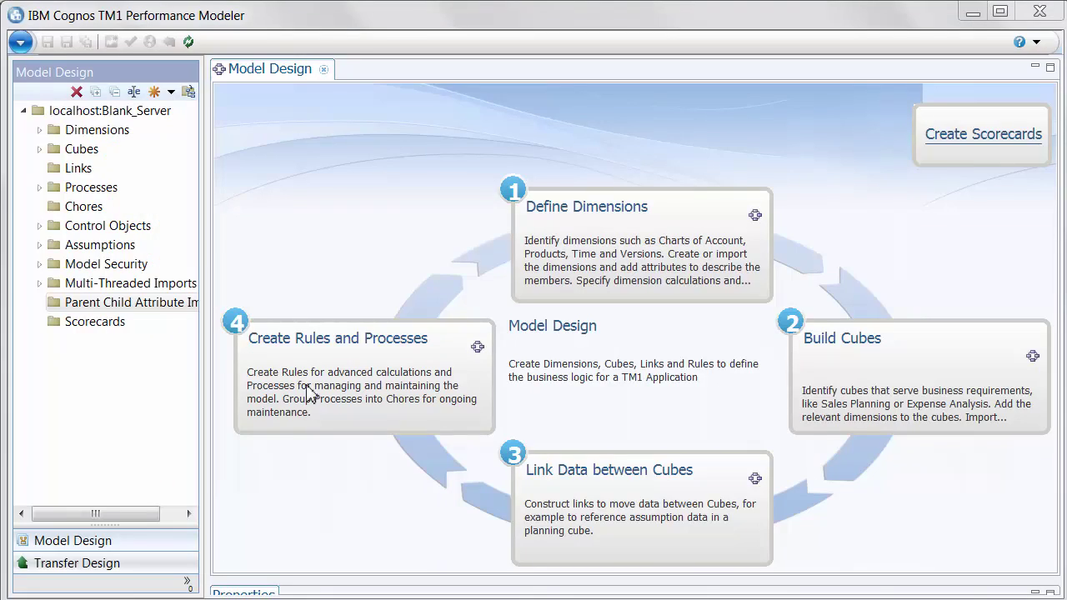
Start a guided dimension import in Parent Child Attribute named Import Employees from Parent_Child_Employees_w_parent_attribute.csv
{"action": "left_click", "coordinate": [84, 303]}
{"action": "right_click", "coordinate": [83, 305]}
{"action": "mouse_move", "coordinate": [146, 446]}
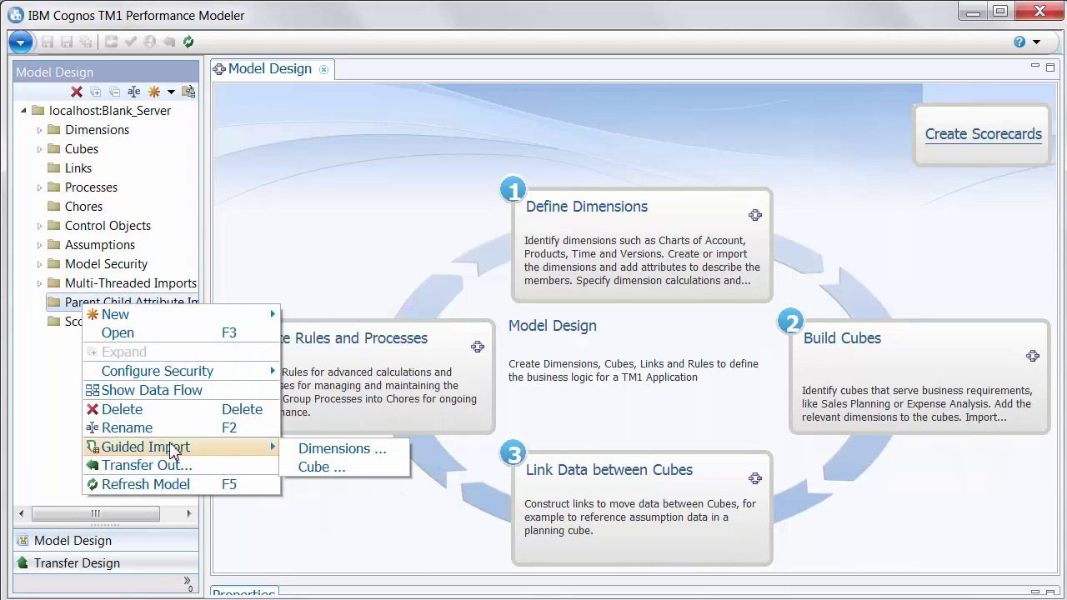
{"action": "left_click", "coordinate": [350, 450]}
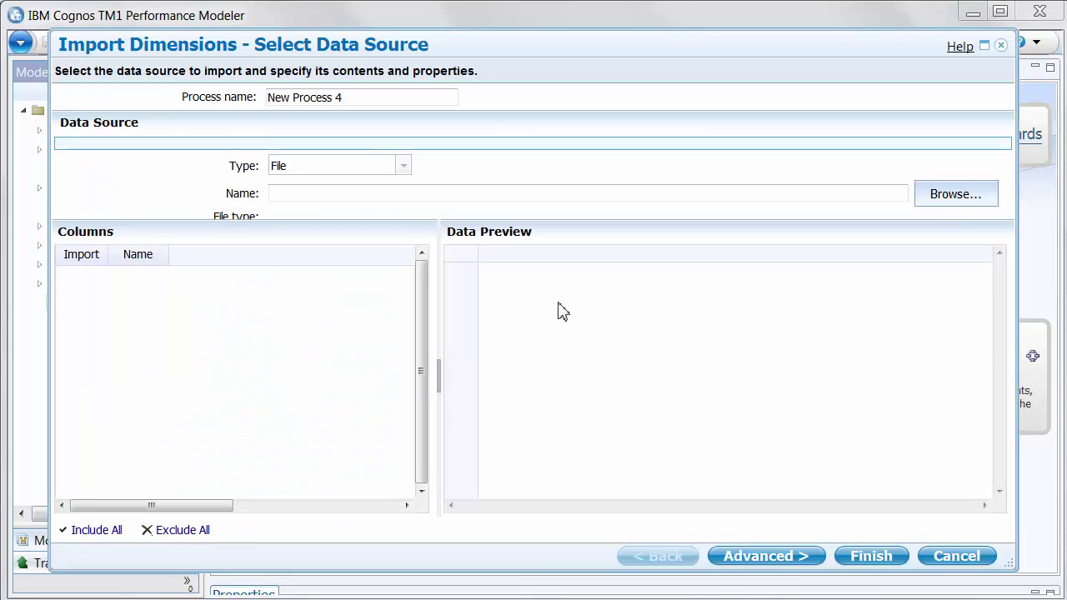
{"action": "left_click_drag", "start_coordinate": [374, 102], "coordinate": [62, 97]}
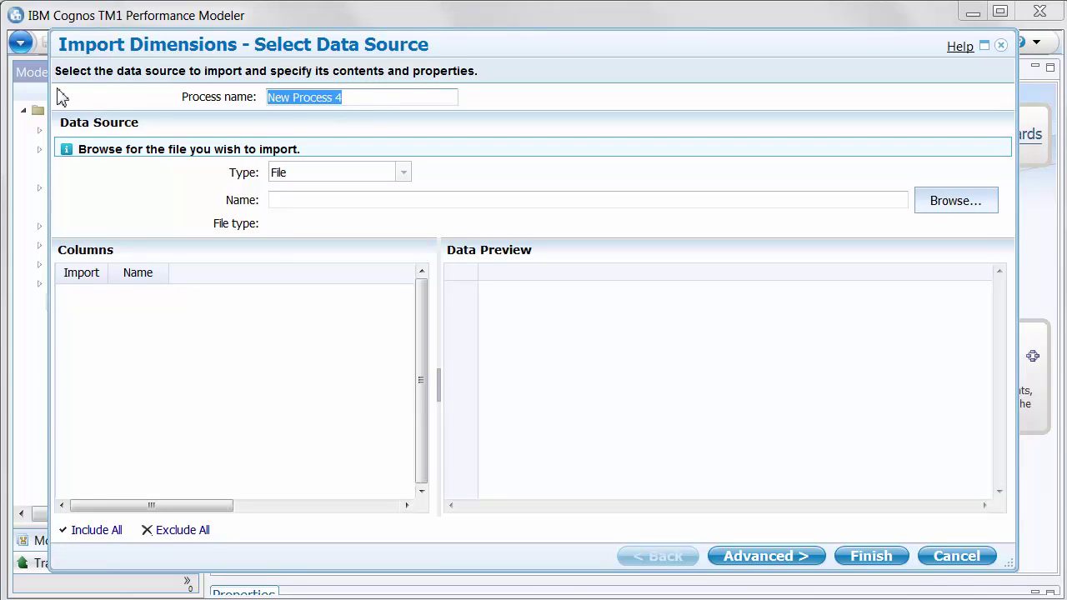
{"action": "type", "text": "m"}
{"action": "type", "text": "Import"}
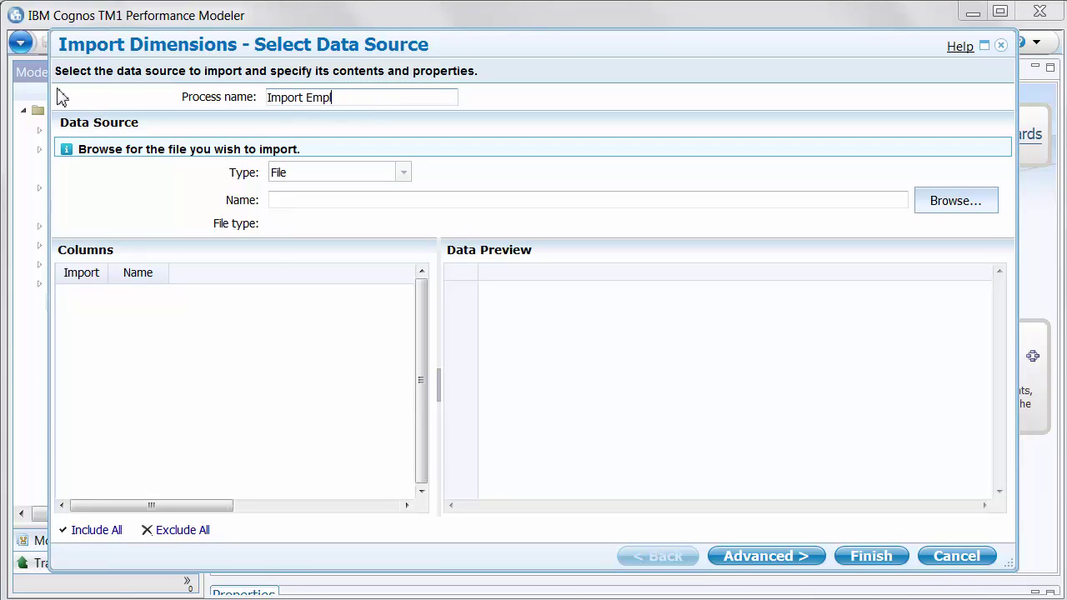
{"action": "left_click", "coordinate": [990, 200]}
{"action": "double_click", "coordinate": [605, 212]}
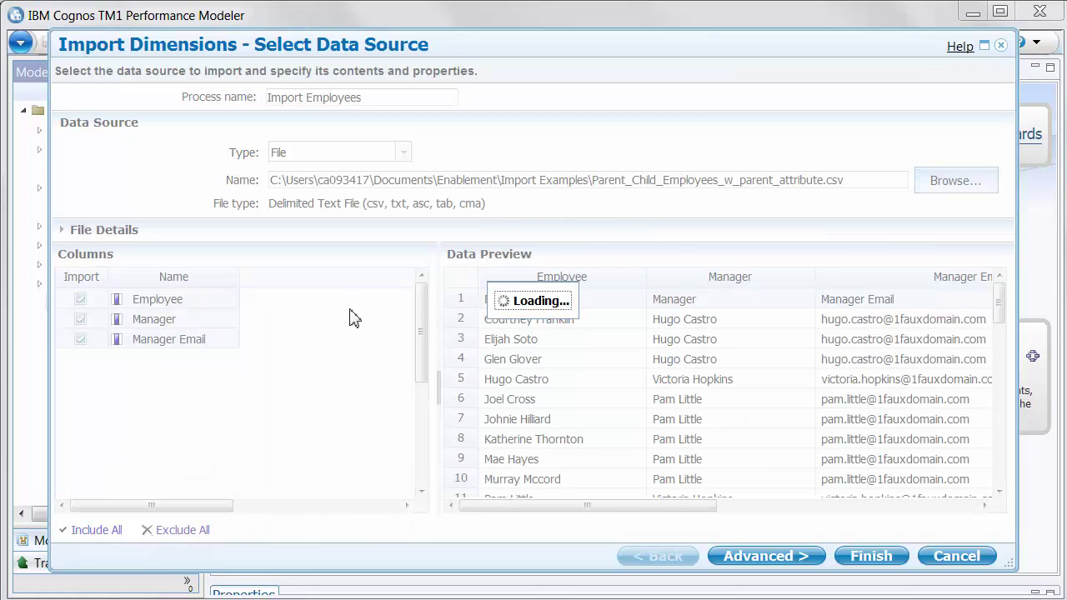
{"action": "left_click", "coordinate": [759, 556]}
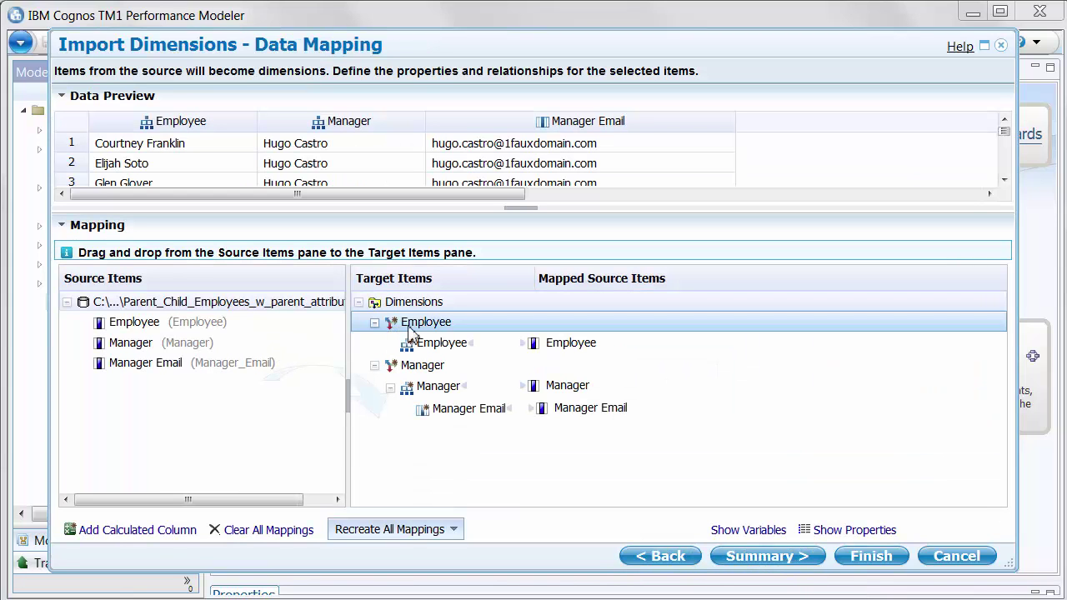
Set the Employee dimension to Parent-Child, mapping Manager to parent members and Employee to child members
{"action": "left_click", "coordinate": [385, 323]}
{"action": "left_click", "coordinate": [836, 531]}
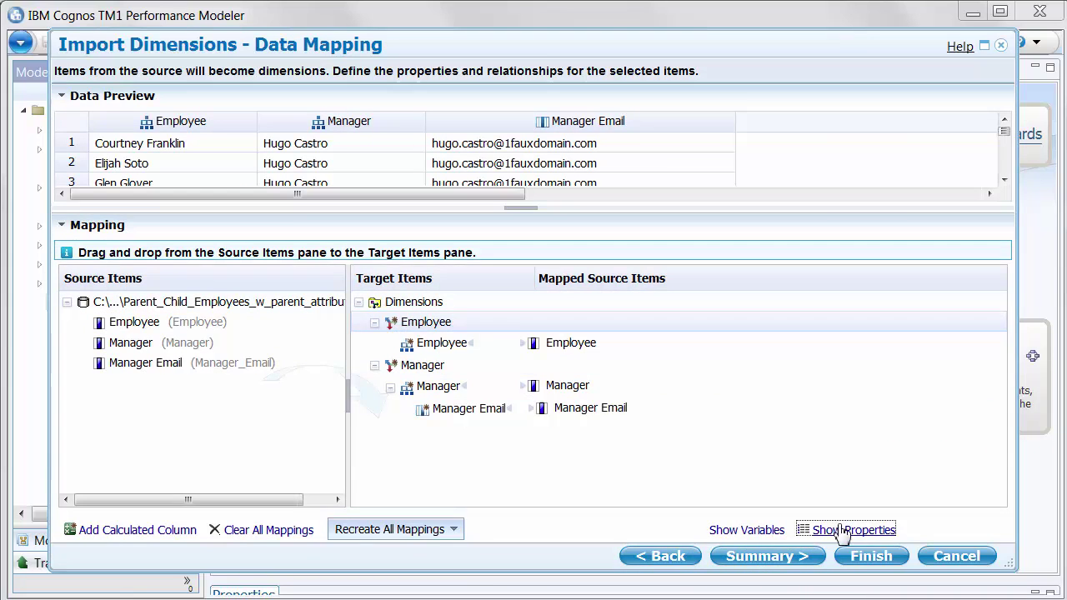
{"action": "left_click", "coordinate": [739, 351]}
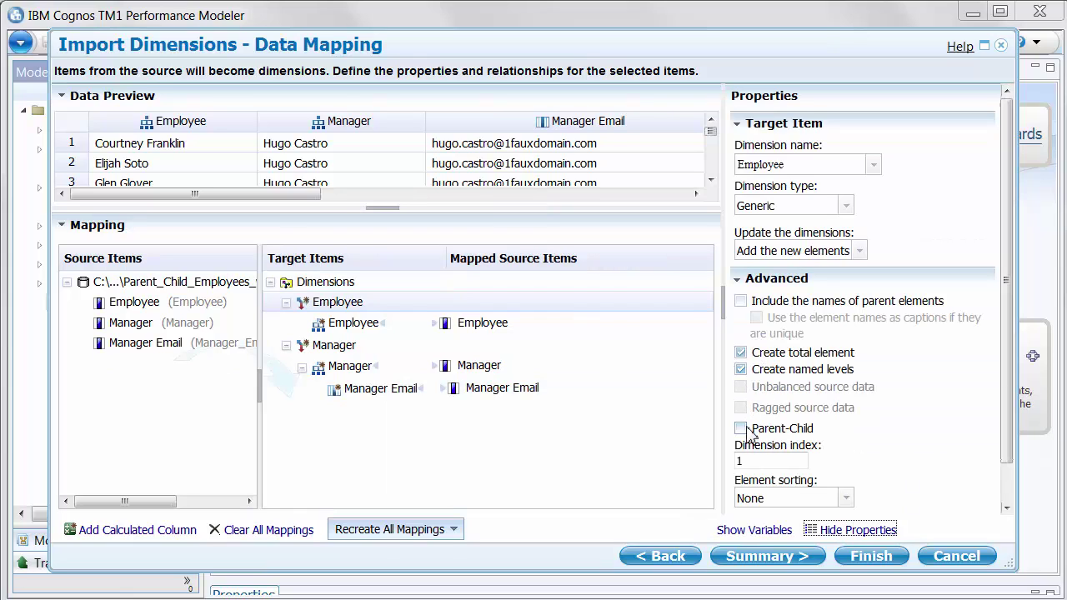
{"action": "left_click", "coordinate": [744, 428]}
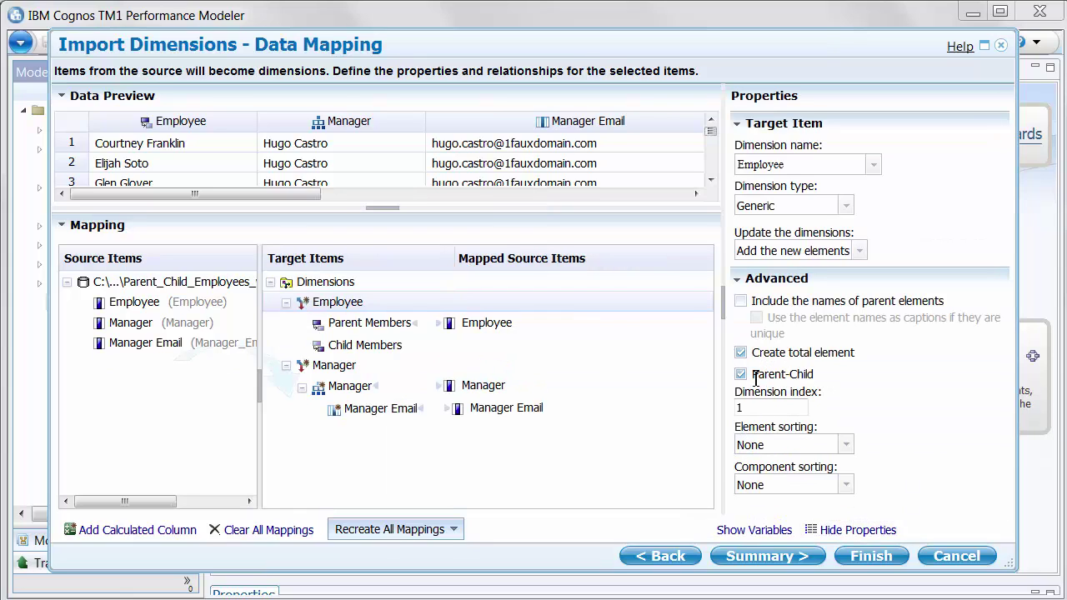
{"action": "left_click", "coordinate": [117, 323]}
{"action": "left_click", "coordinate": [117, 342]}
{"action": "left_click", "coordinate": [124, 330]}
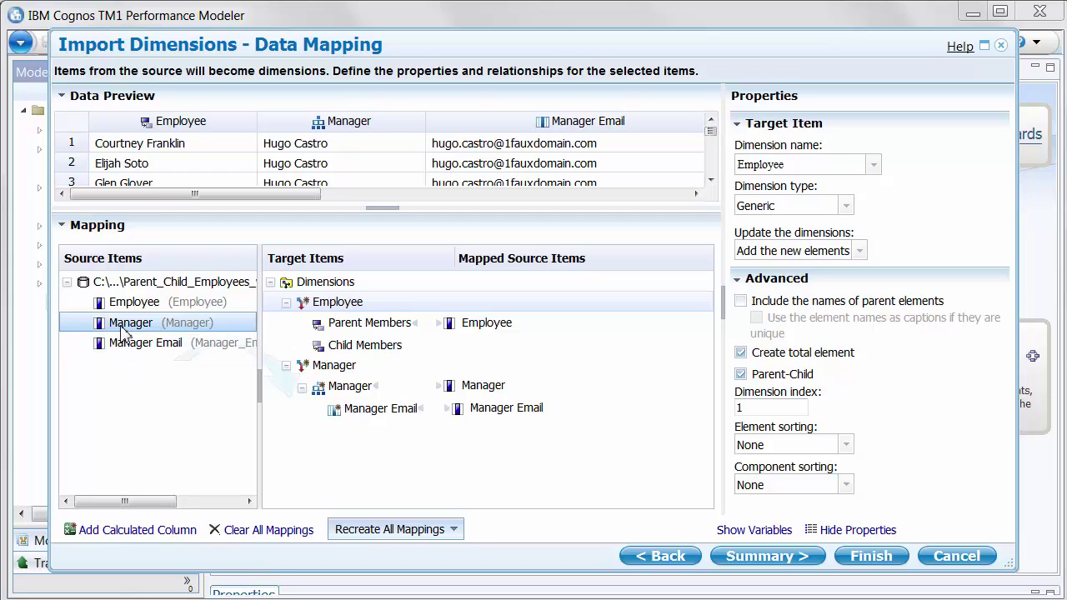
{"action": "left_click_drag", "start_coordinate": [123, 331], "coordinate": [357, 326]}
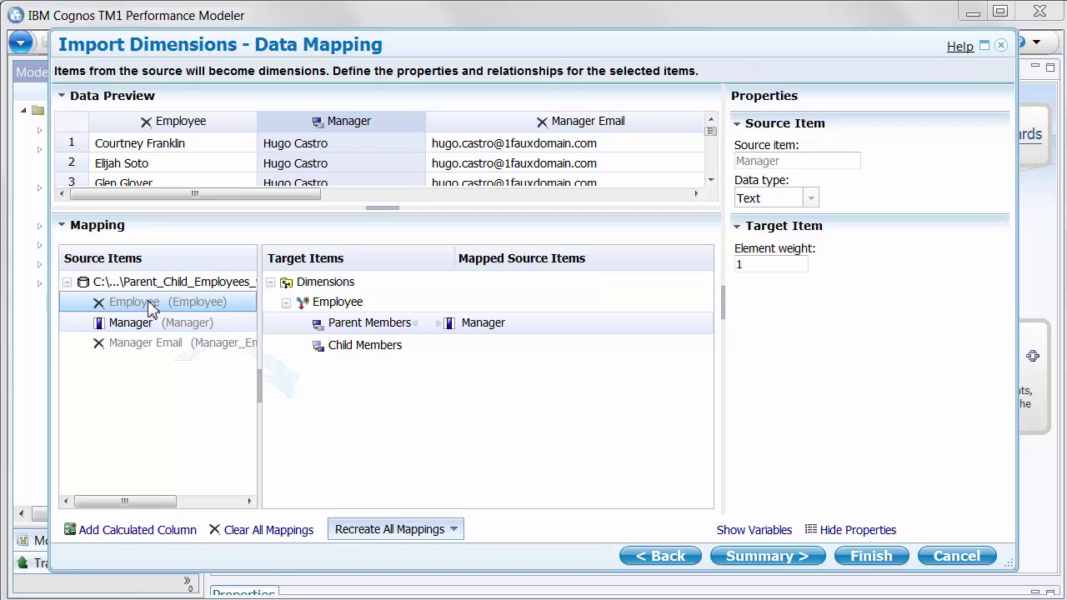
{"action": "left_click_drag", "start_coordinate": [150, 308], "coordinate": [376, 350]}
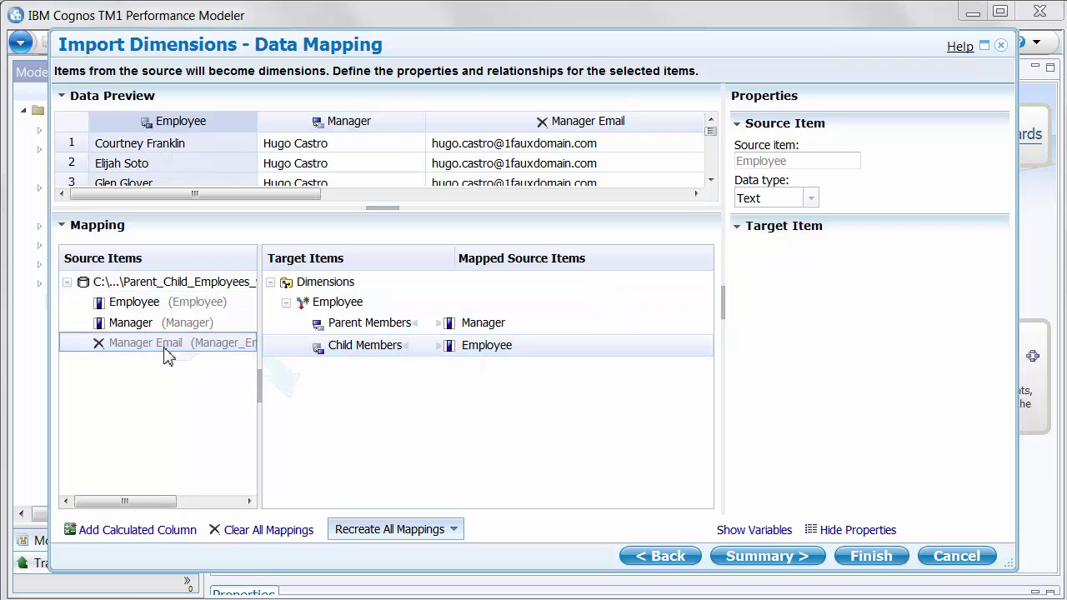
Map the Manager Email column as an attribute with attribute type Text
{"action": "right_click", "coordinate": [167, 354]}
{"action": "left_click", "coordinate": [236, 414]}
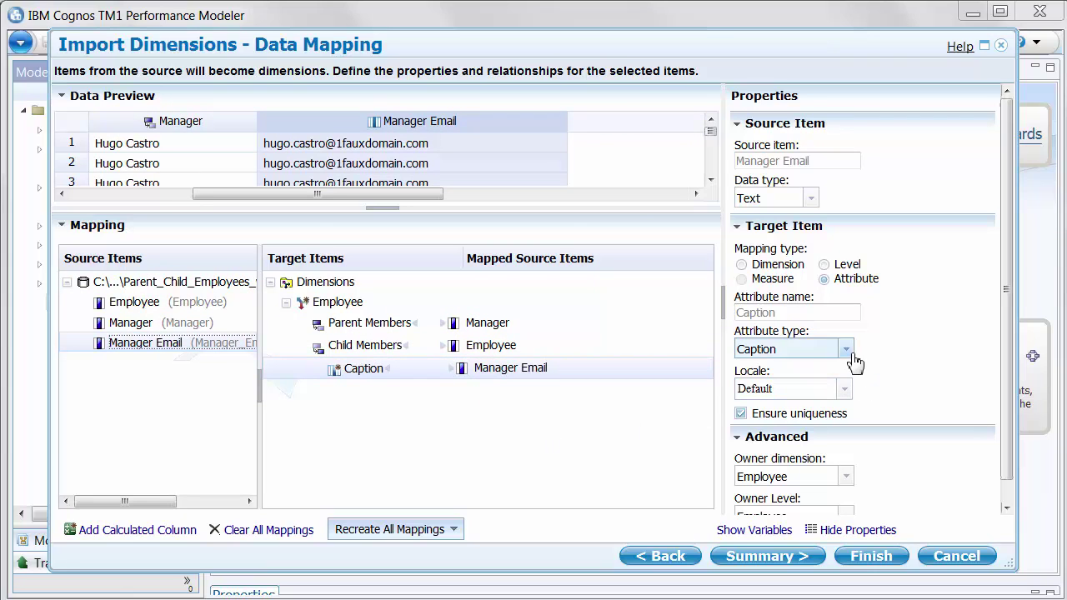
{"action": "left_click", "coordinate": [846, 350]}
{"action": "left_click", "coordinate": [793, 369]}
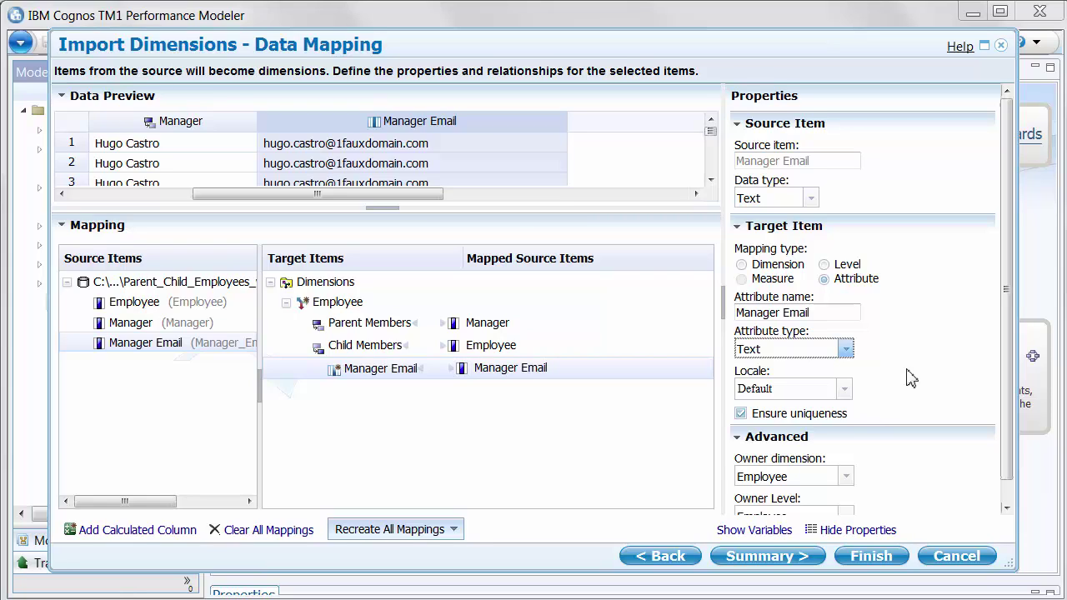
{"action": "left_click", "coordinate": [599, 453]}
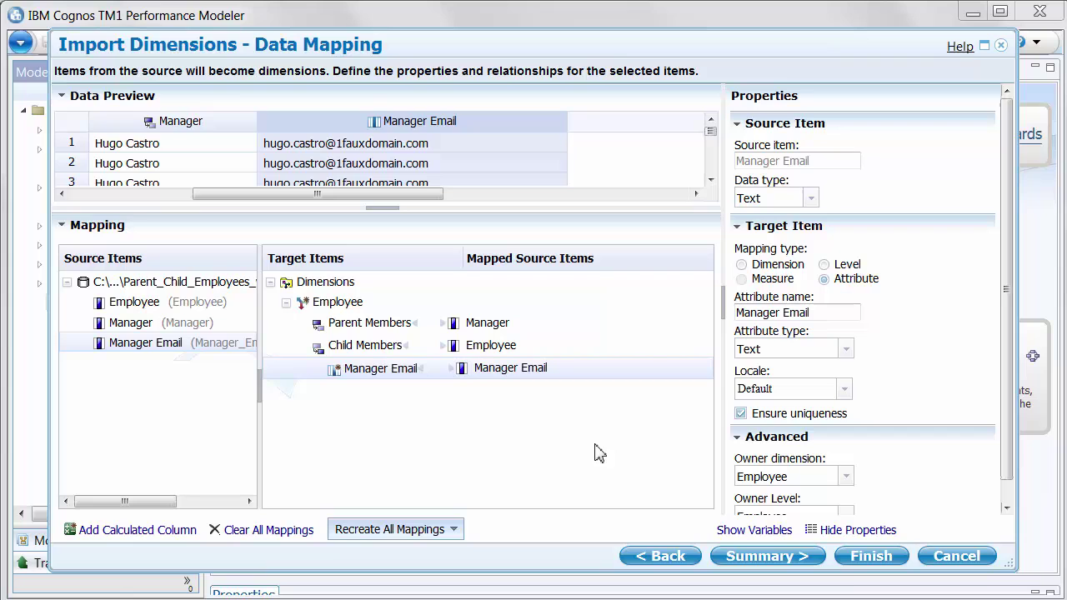
Finish the import, open the Employee dimension, and expand managers to check Manager Email values
{"action": "left_click", "coordinate": [864, 558]}
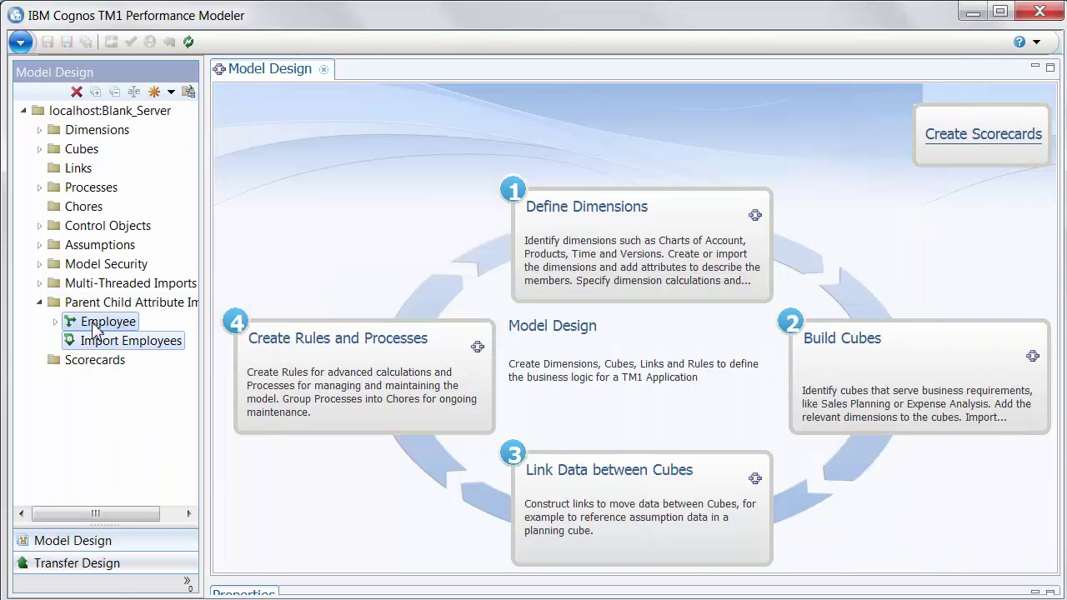
{"action": "double_click", "coordinate": [99, 323]}
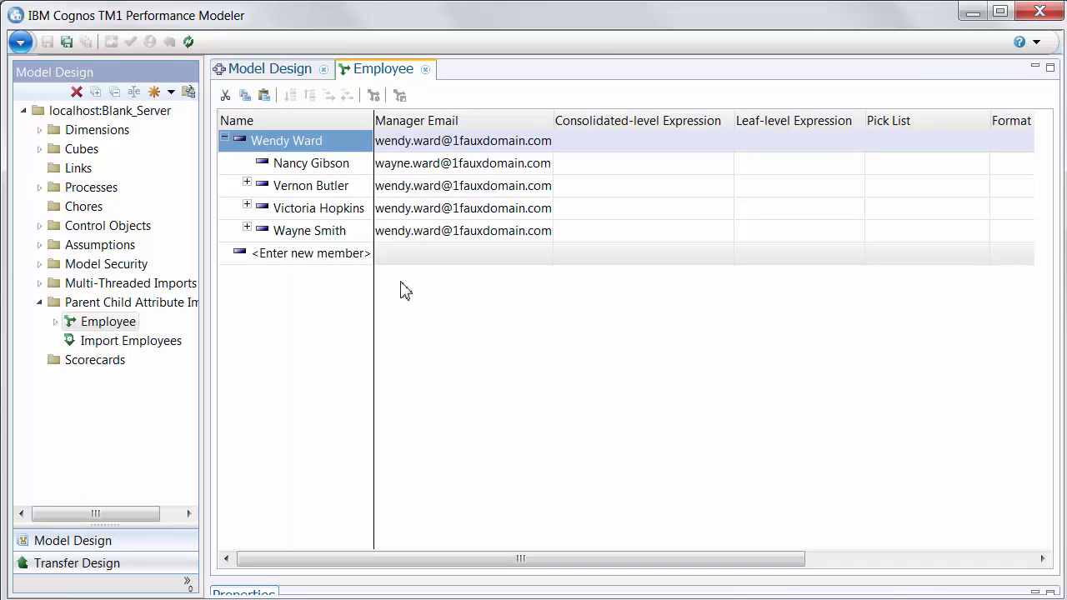
{"action": "left_click", "coordinate": [246, 185]}
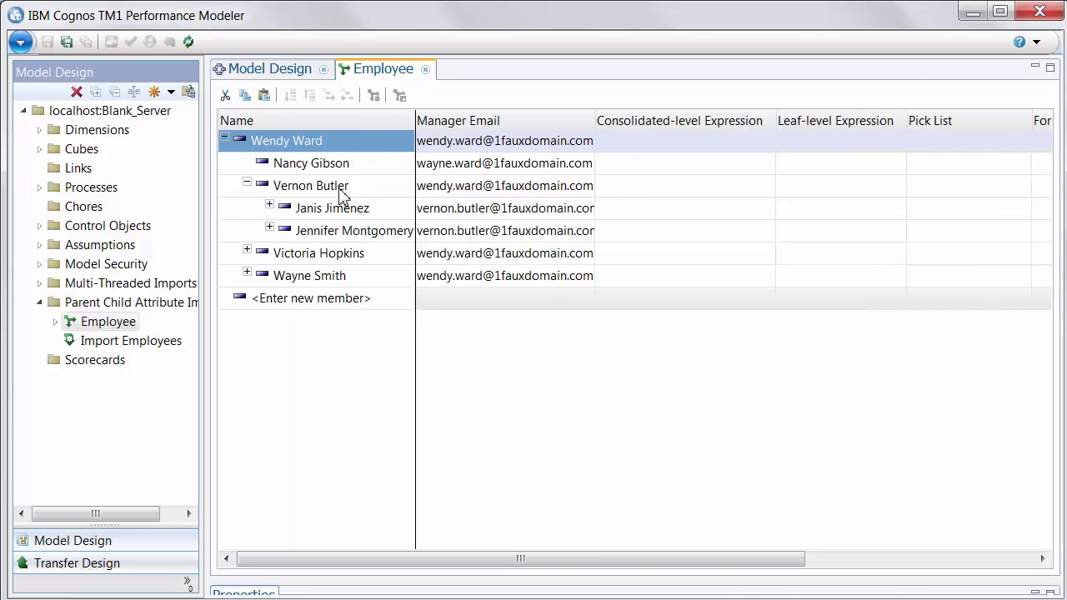
{"action": "left_click", "coordinate": [269, 204]}
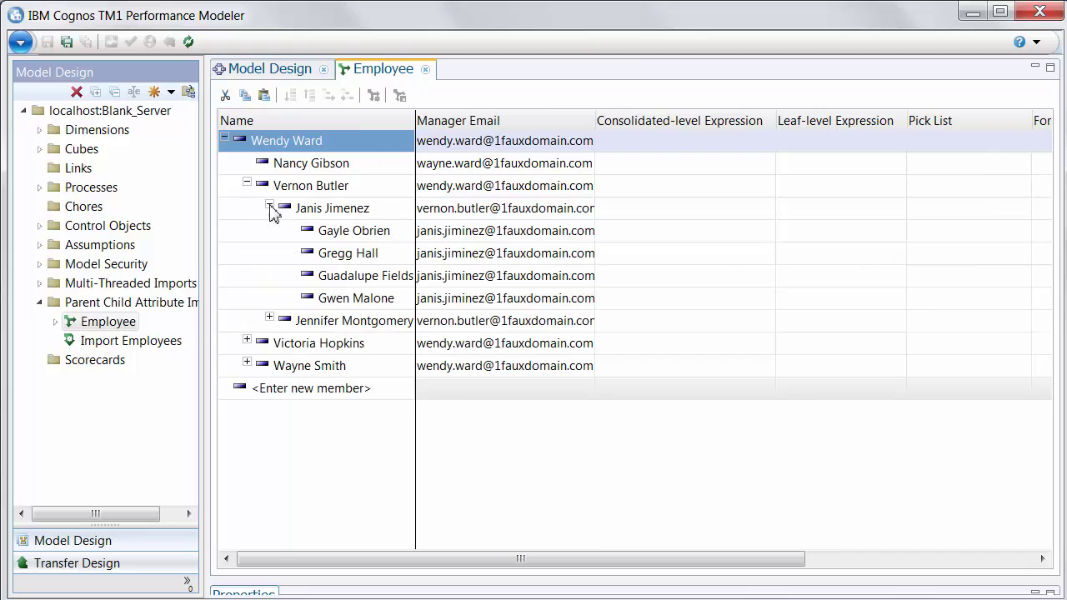
{"action": "left_click", "coordinate": [448, 193]}
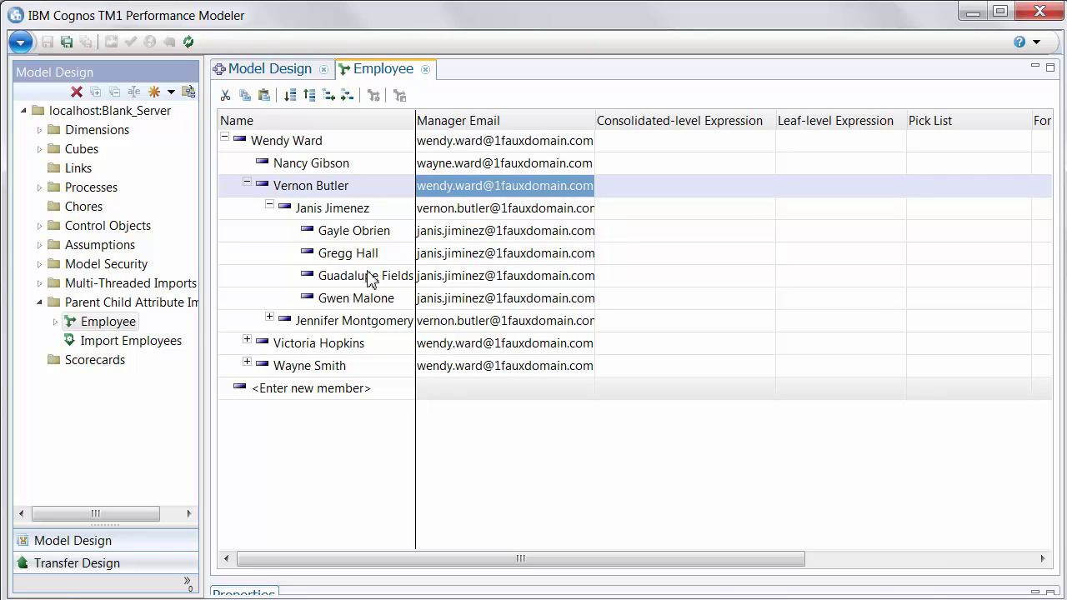
{"action": "left_click", "coordinate": [269, 318]}
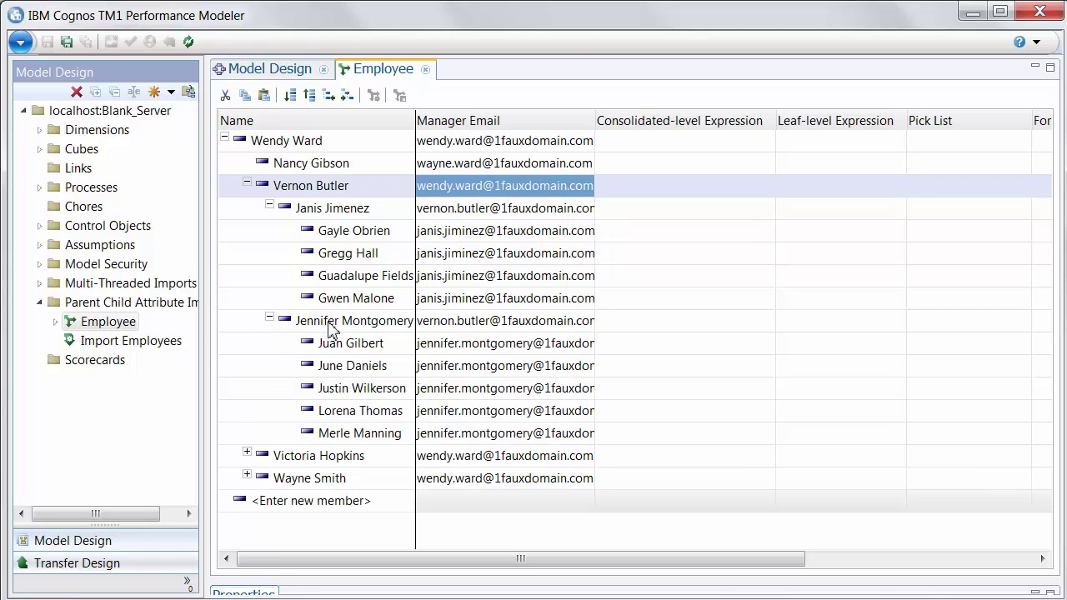
Close the Employee dimension editor and delete the Employee dimension, confirming the deletion
{"action": "left_click", "coordinate": [331, 325]}
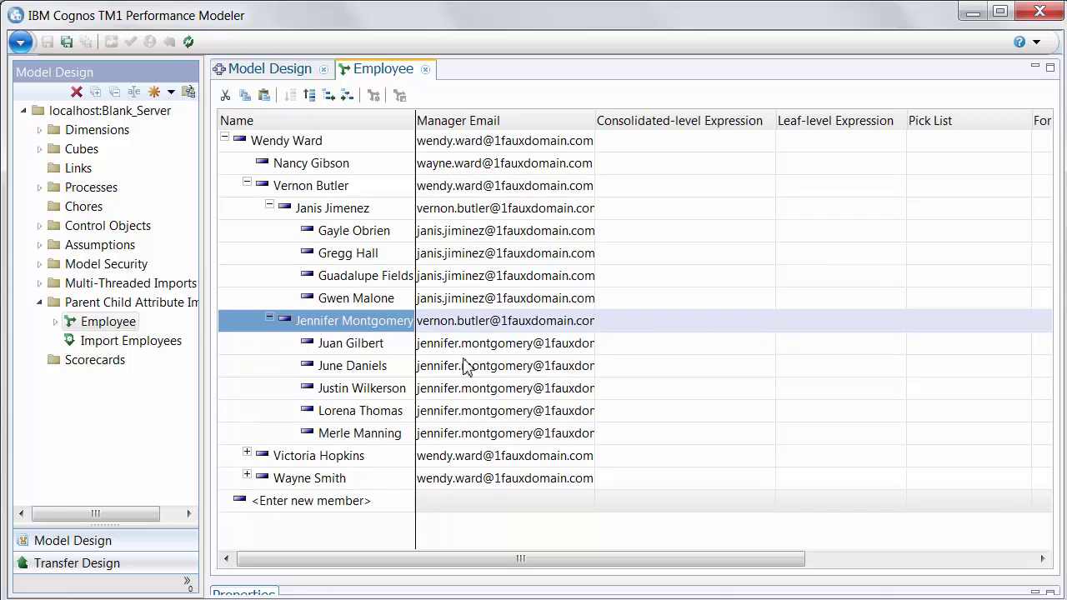
{"action": "left_click", "coordinate": [424, 69]}
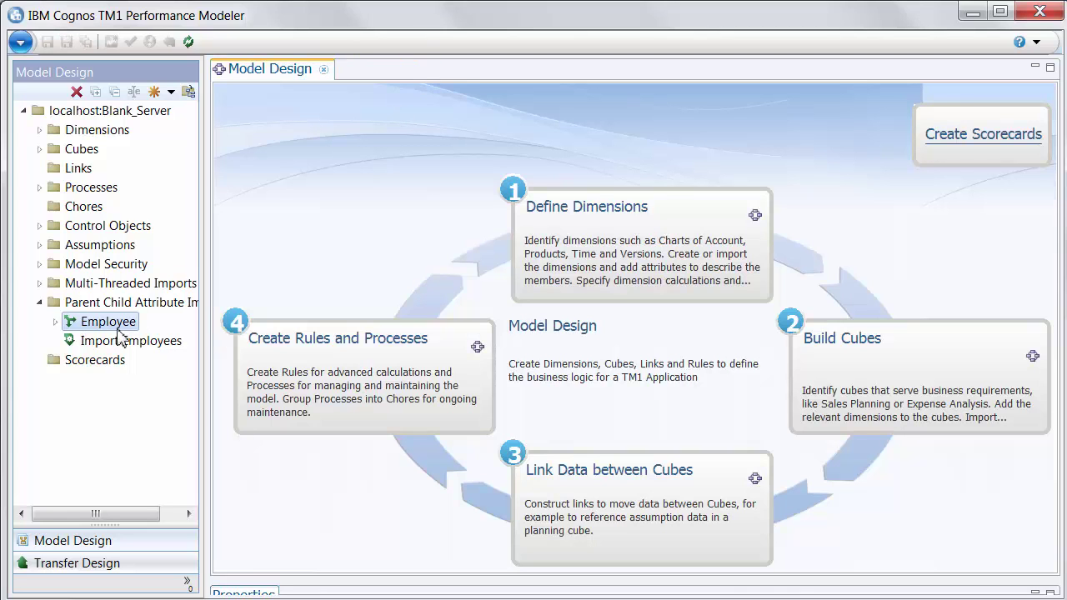
{"action": "key", "text": "Delete"}
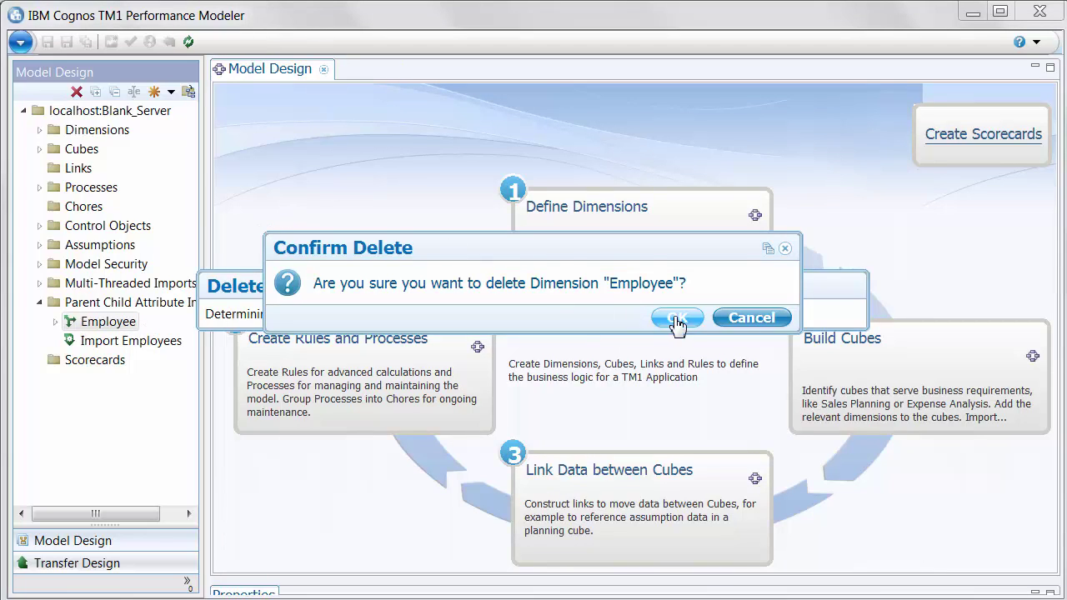
{"action": "left_click", "coordinate": [676, 319]}
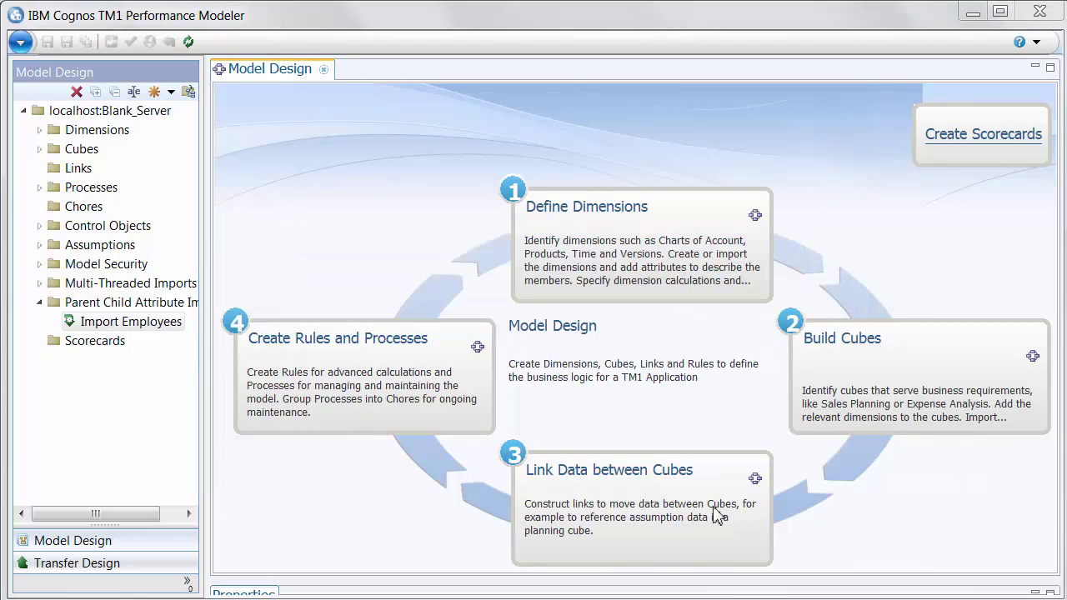
Open the Import Employees process, review its Maps, and show its Advanced parameters
{"action": "left_click", "coordinate": [90, 322]}
{"action": "double_click", "coordinate": [90, 323]}
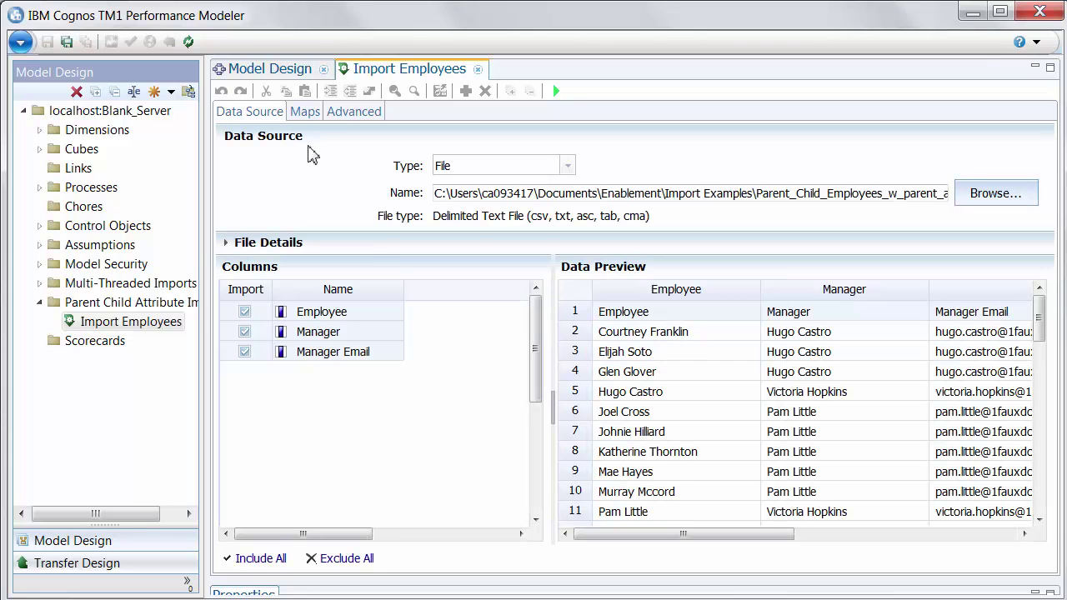
{"action": "left_click", "coordinate": [303, 112]}
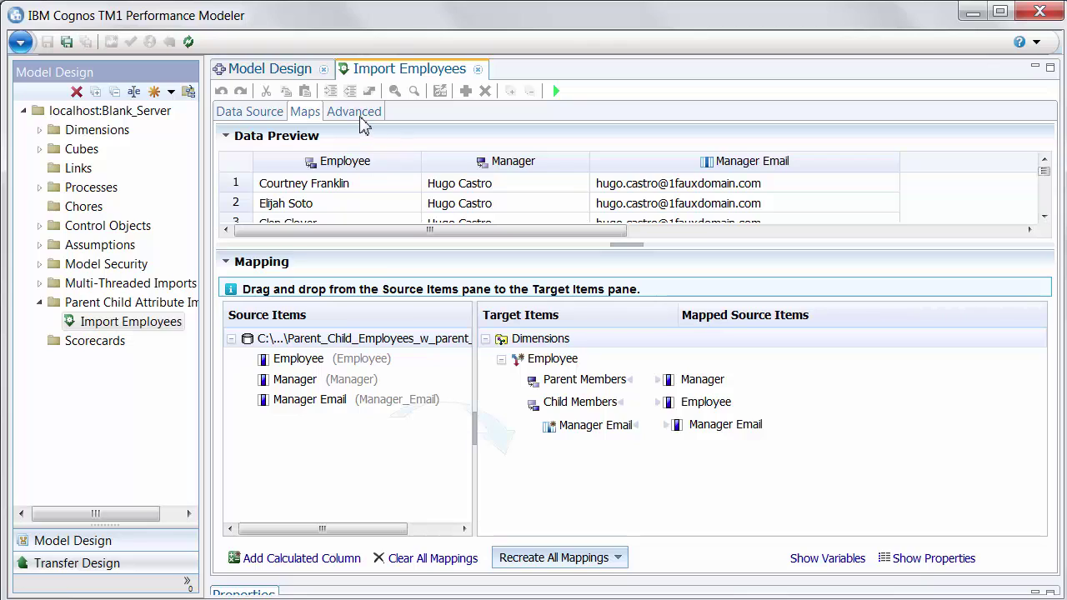
{"action": "left_click", "coordinate": [357, 114]}
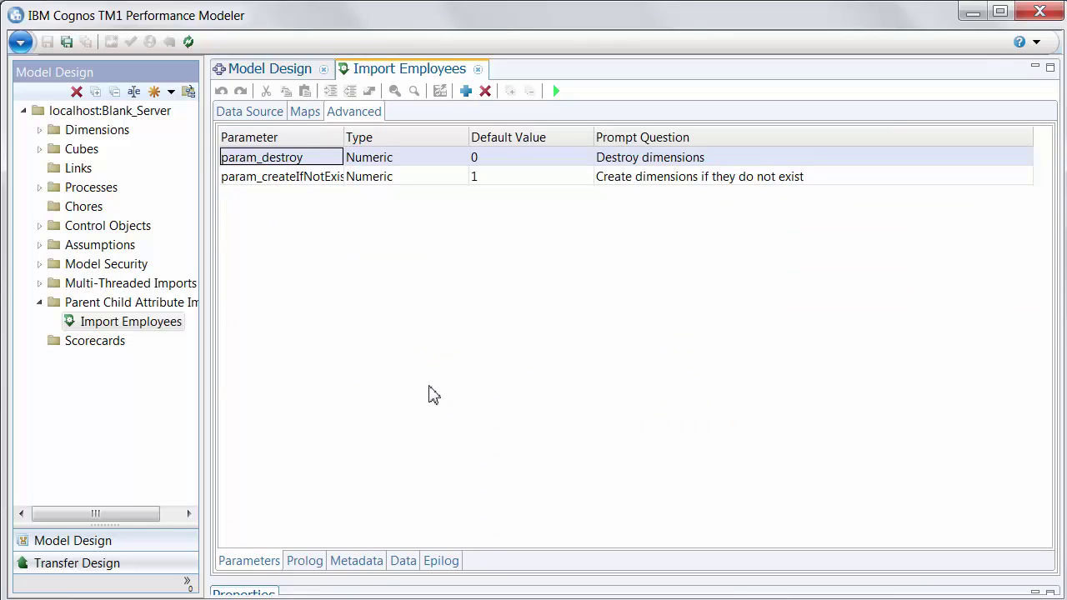
Expand the generated code in the Prolog script and then the Metadata script's footer
{"action": "left_click", "coordinate": [302, 564]}
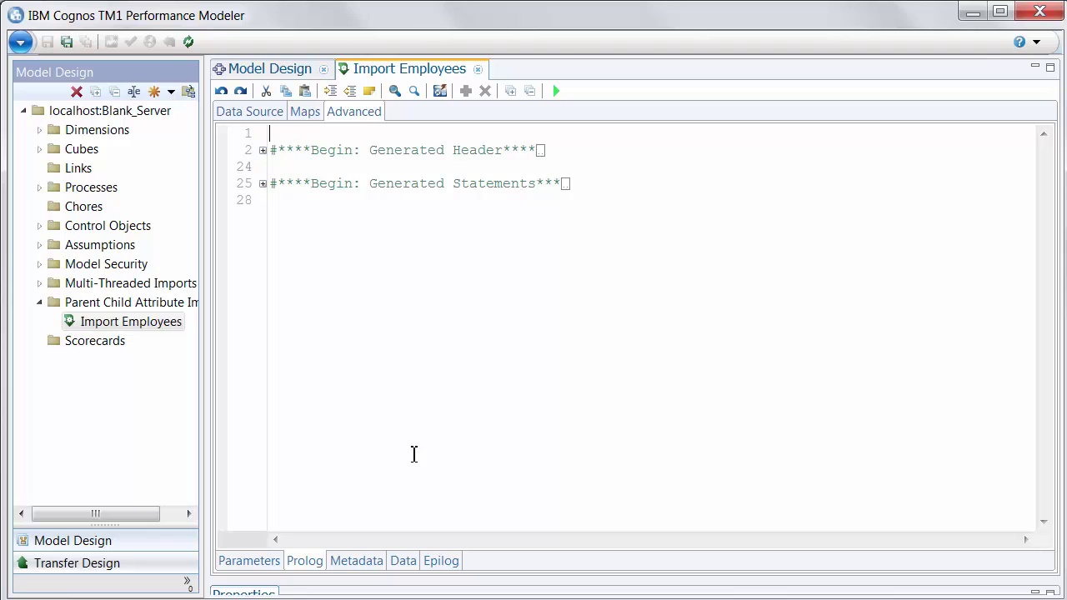
{"action": "left_click", "coordinate": [263, 184]}
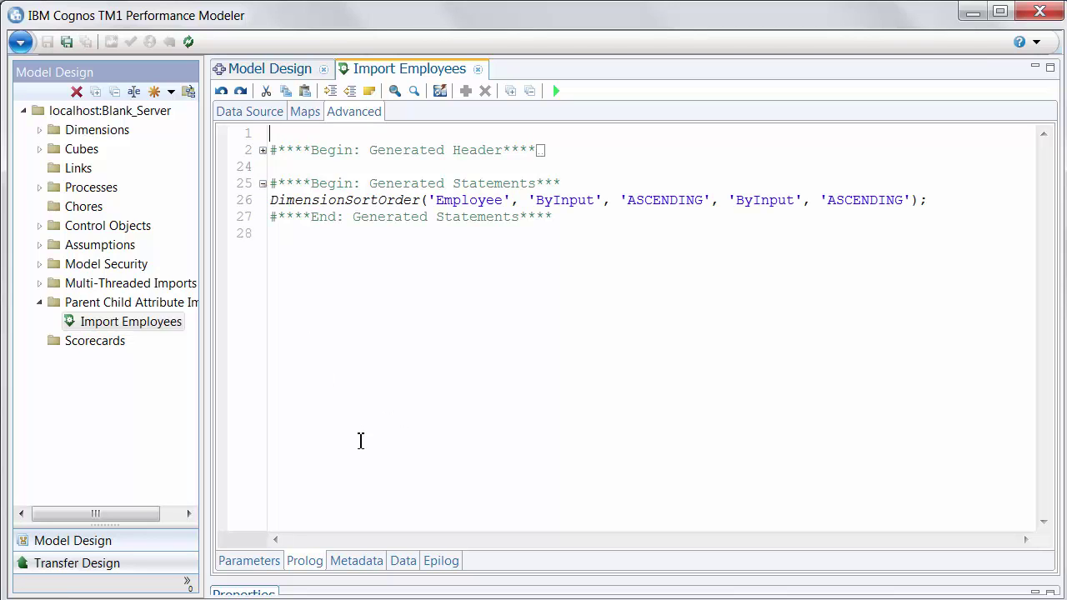
{"action": "left_click", "coordinate": [377, 562]}
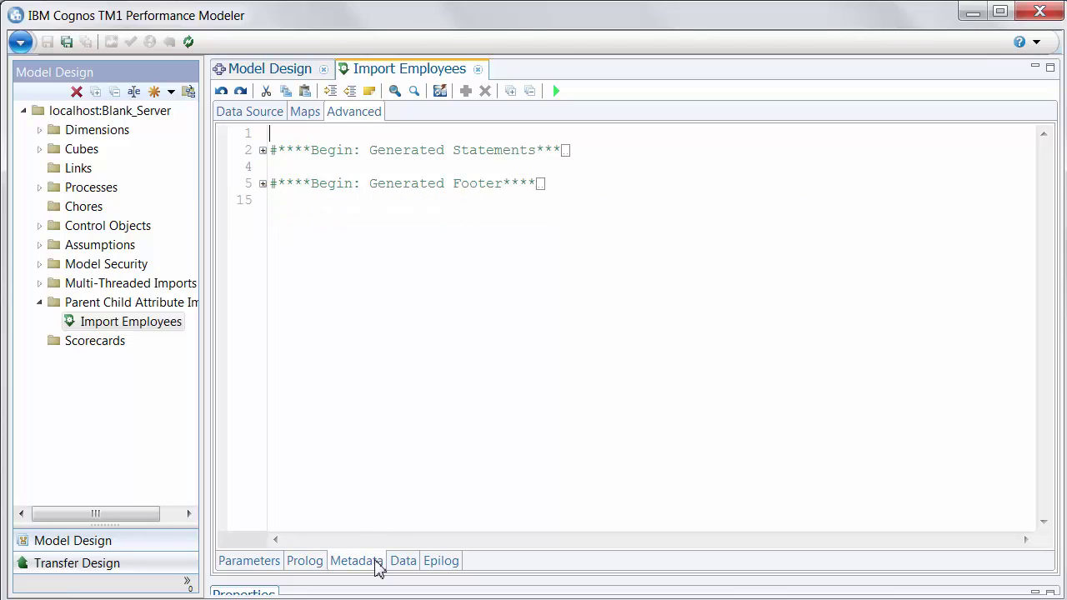
{"action": "left_click", "coordinate": [263, 183]}
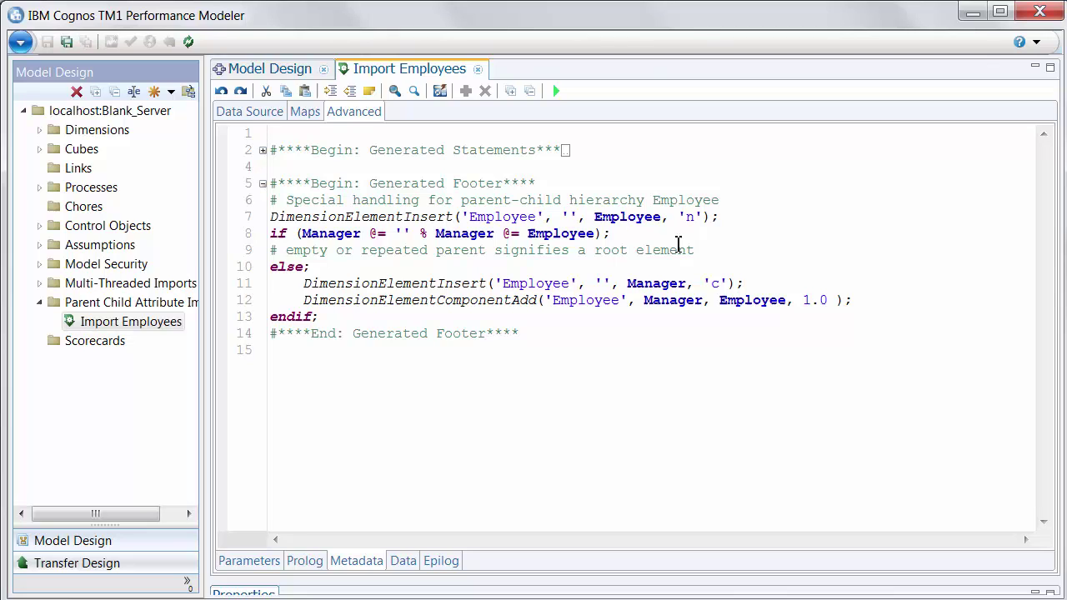
Show the Data script, expand its generated ATTRPUTS statement, and place the cursor after it
{"action": "left_click", "coordinate": [406, 561]}
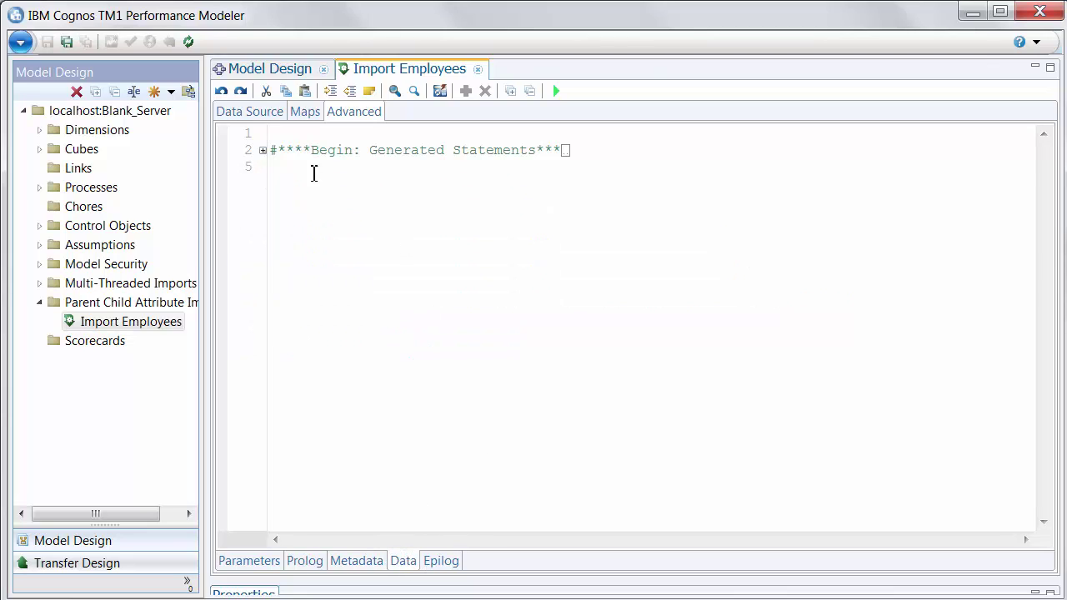
{"action": "left_click", "coordinate": [262, 151]}
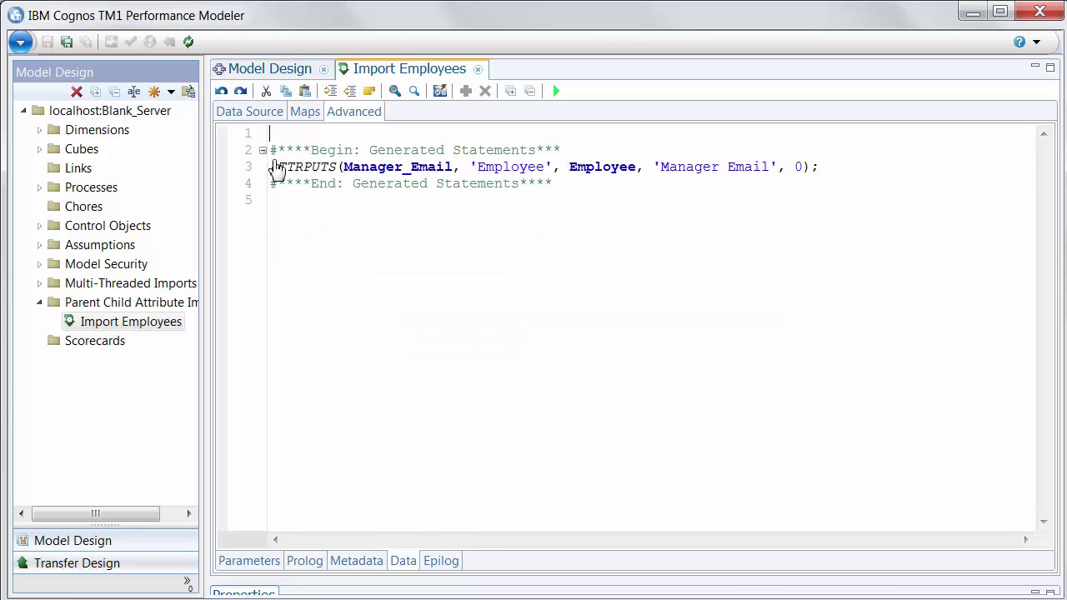
{"action": "left_click", "coordinate": [838, 167]}
{"action": "left_click", "coordinate": [839, 167]}
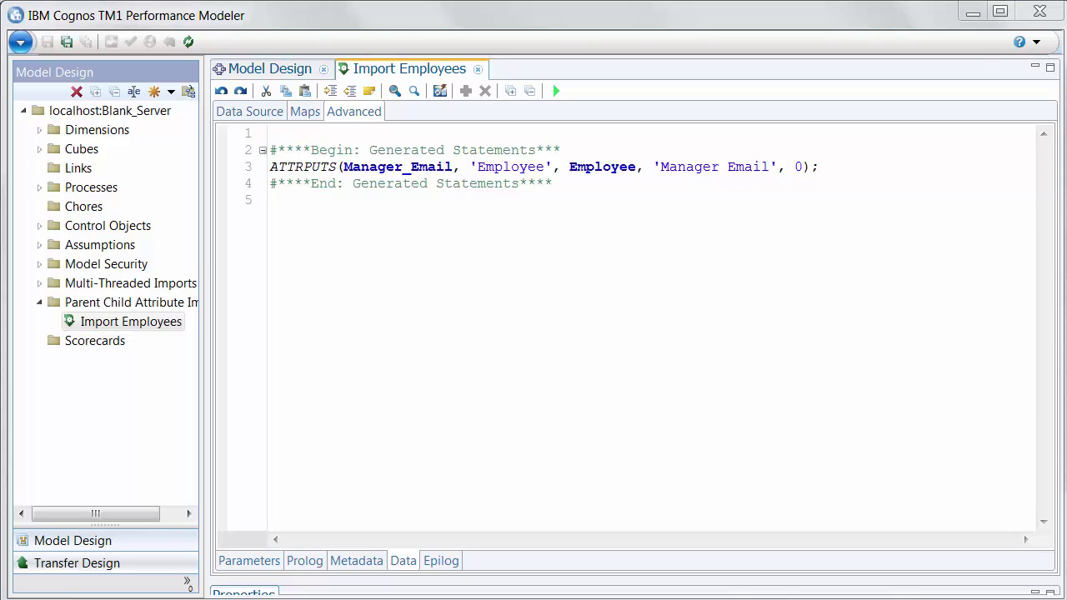
Change the ATTRPUTS target from Employee to Manager and paste an IF ELLEV wrapper over the line
{"action": "left_click_drag", "start_coordinate": [570, 166], "coordinate": [638, 166]}
{"action": "type", "text": "Manag"}
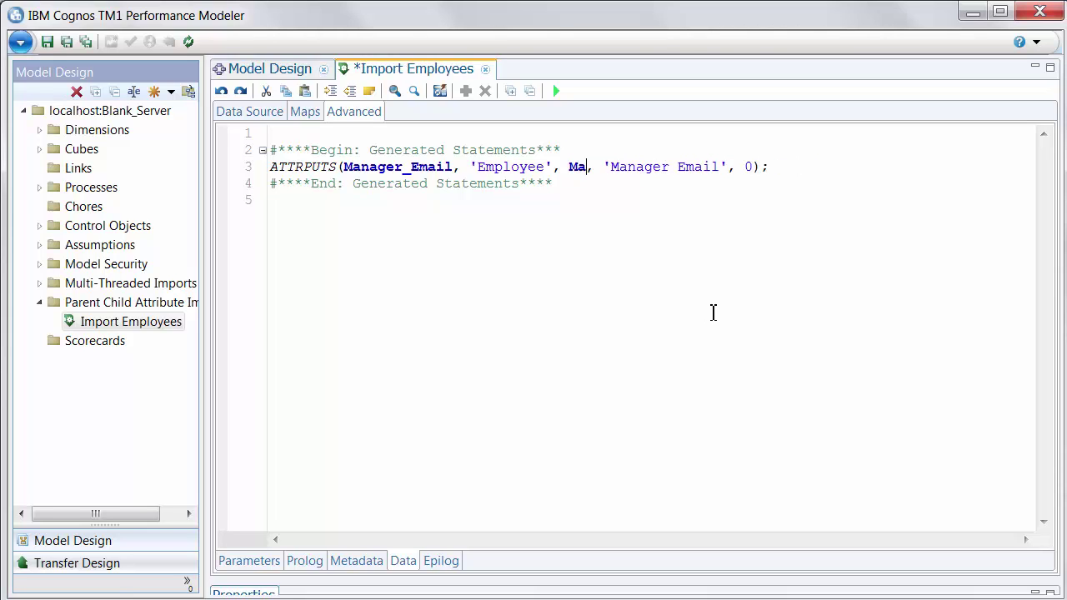
{"action": "type", "text": "er"}
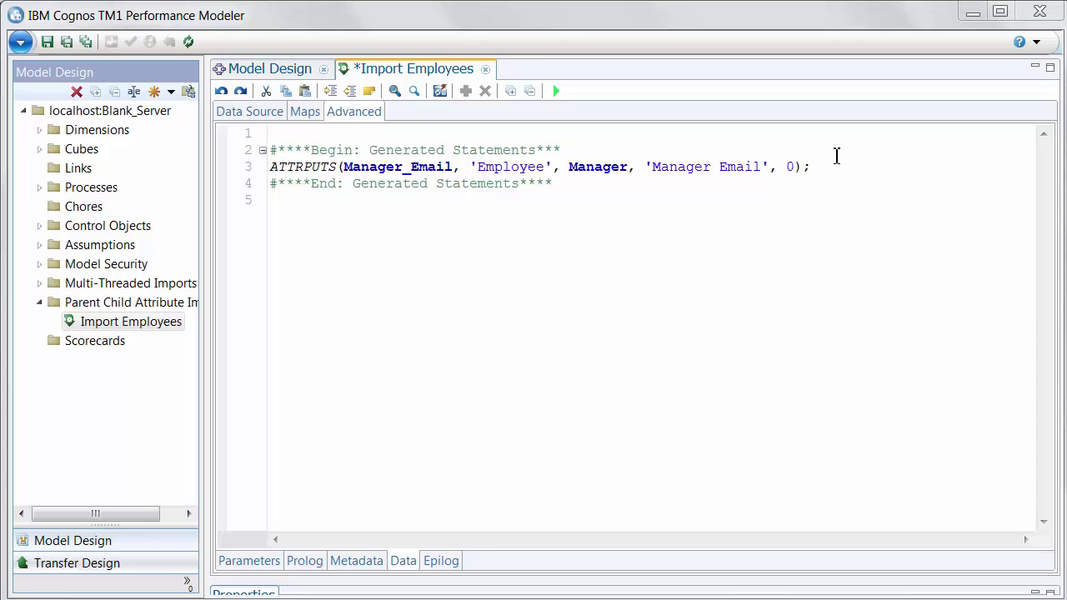
{"action": "left_click_drag", "start_coordinate": [830, 171], "coordinate": [267, 169]}
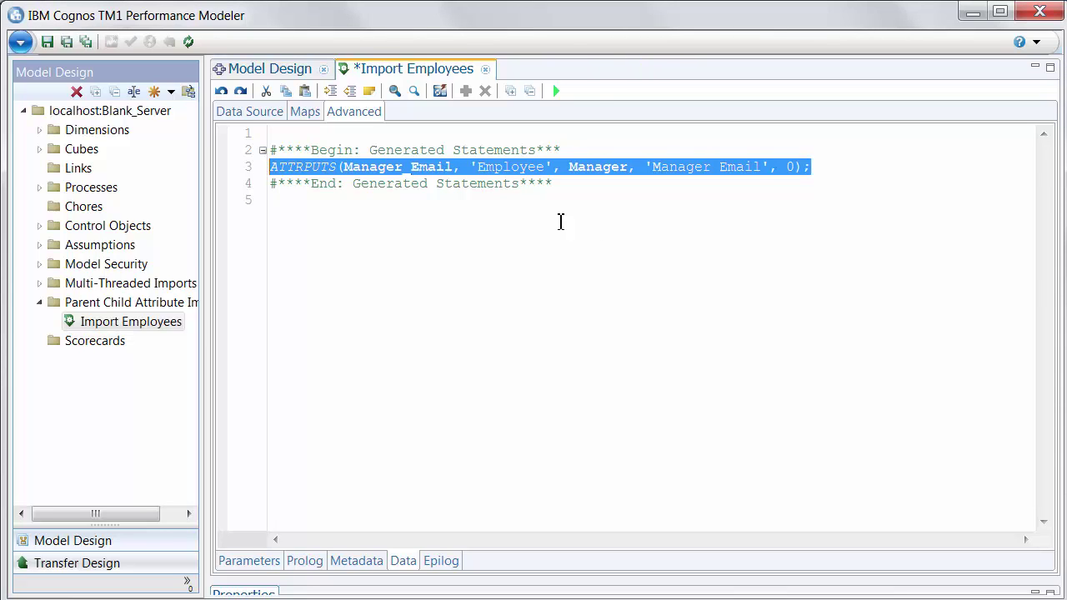
{"action": "type", "text": "IF (ELLEV('Employee', Manager)>0 ); ATTRPUTS(Manager_Email, 'Employee', Manager, 'Manager Email', 0); EndIf;"}
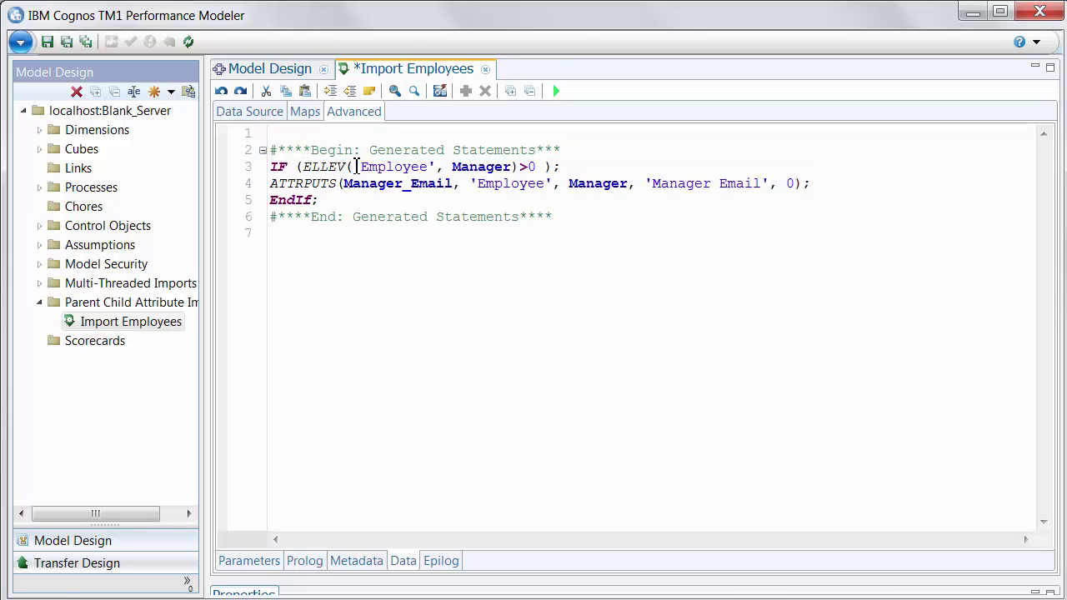
Keep the ELLEV level threshold at 0 so only elements above level 0 get the value
{"action": "double_click", "coordinate": [532, 167]}
{"action": "type", "text": "1"}
{"action": "double_click", "coordinate": [532, 166]}
{"action": "left_click", "coordinate": [550, 169]}
{"action": "key", "text": "BackSpace"}
{"action": "type", "text": "0"}
Save and run Import Employees with default parameters Destroy 0 and Create 1
{"action": "left_click", "coordinate": [48, 42]}
{"action": "left_click", "coordinate": [556, 90]}
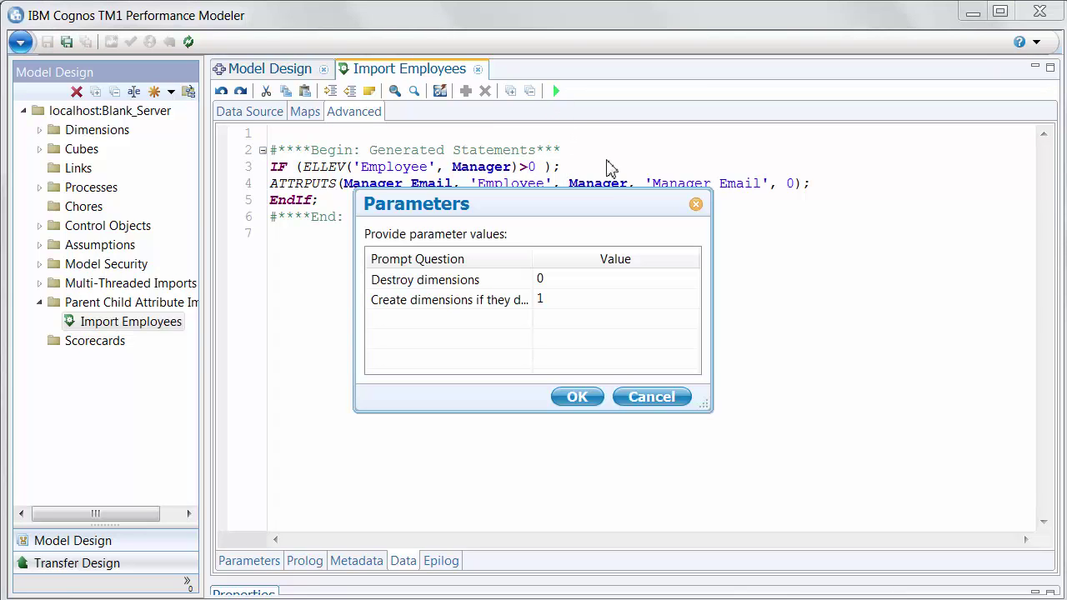
{"action": "left_click", "coordinate": [577, 397]}
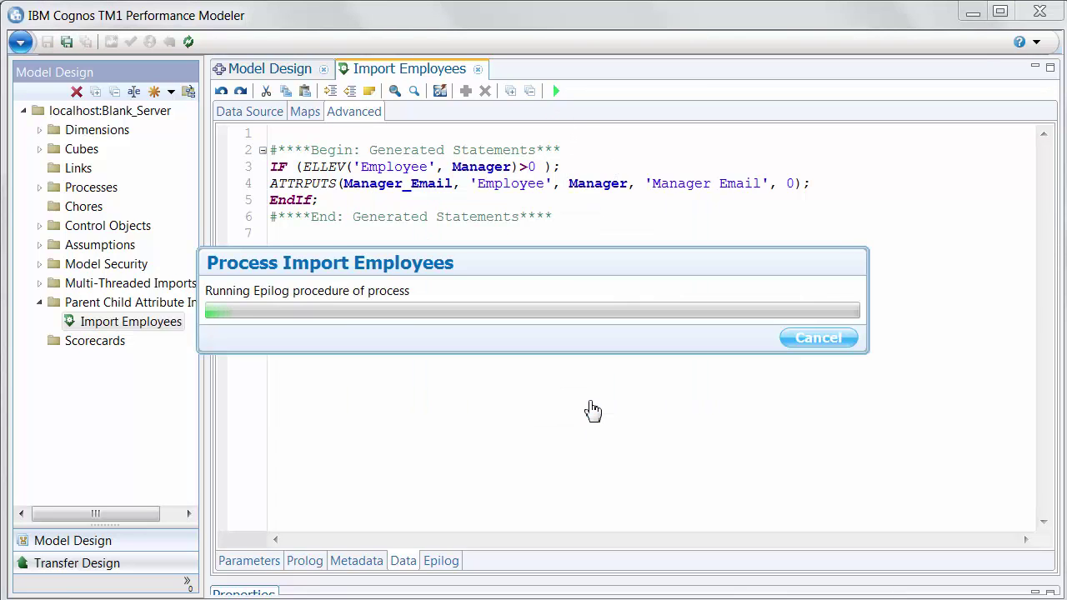
{"action": "left_click", "coordinate": [764, 317]}
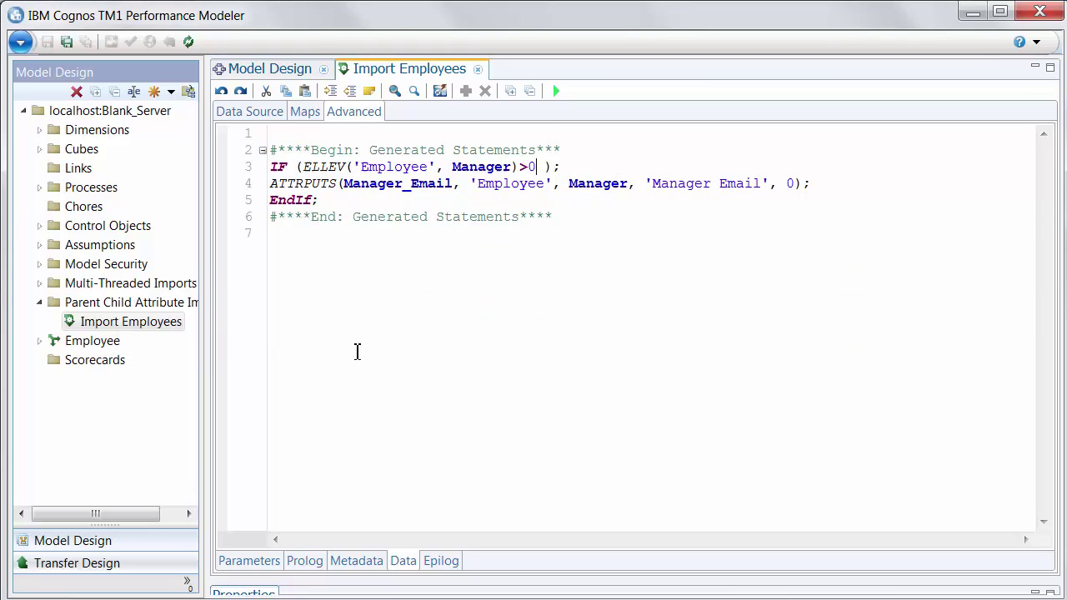
Open the rebuilt Employee dimension and expand two managers to verify Manager Email appears only on managers
{"action": "left_click", "coordinate": [90, 348]}
{"action": "double_click", "coordinate": [90, 348]}
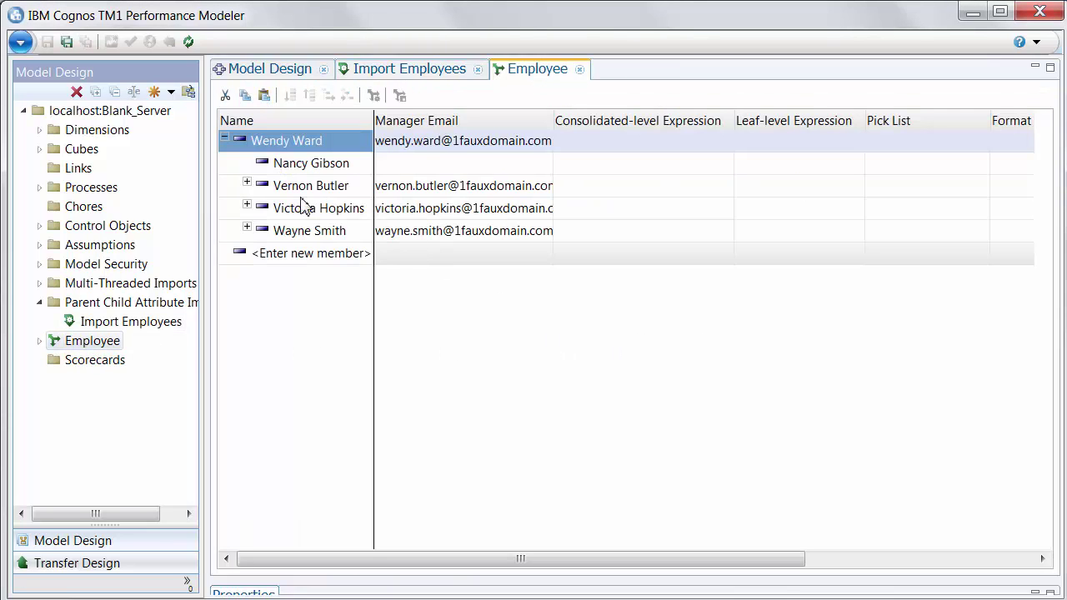
{"action": "left_click", "coordinate": [247, 181]}
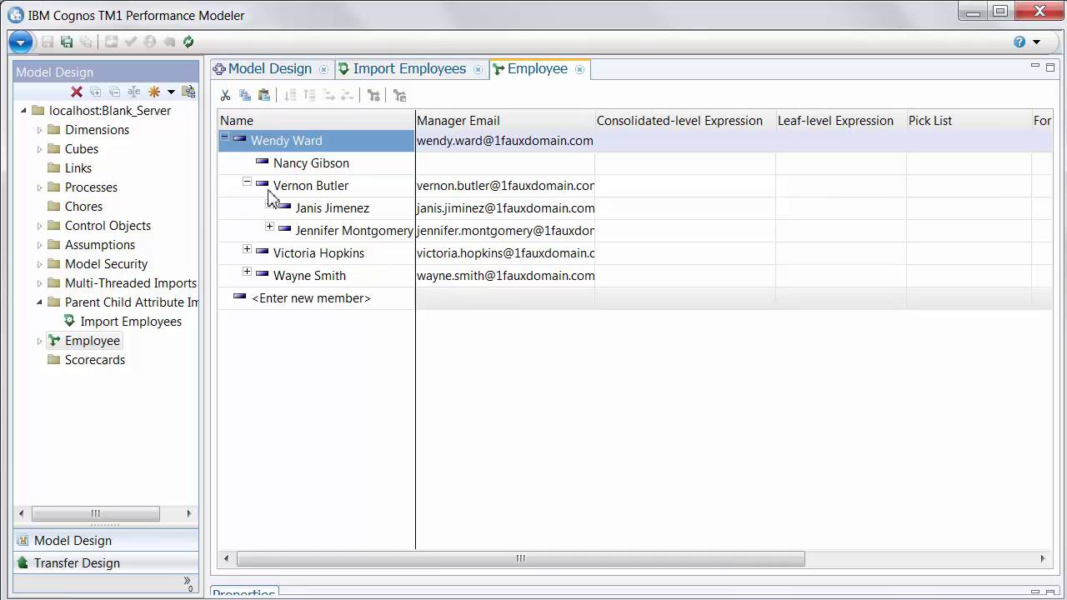
{"action": "left_click", "coordinate": [316, 170]}
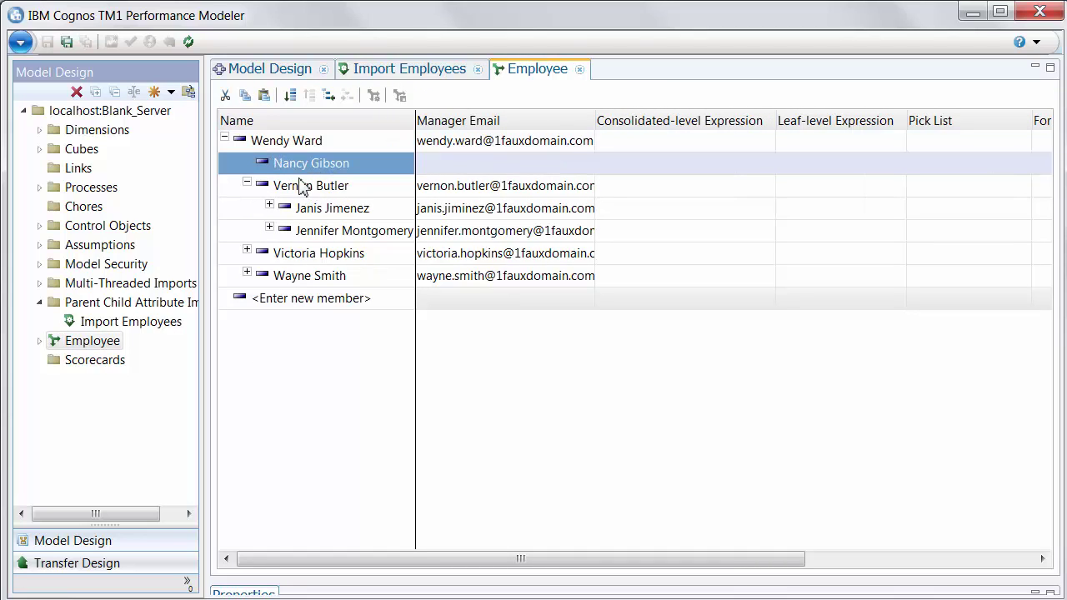
{"action": "left_click", "coordinate": [270, 205]}
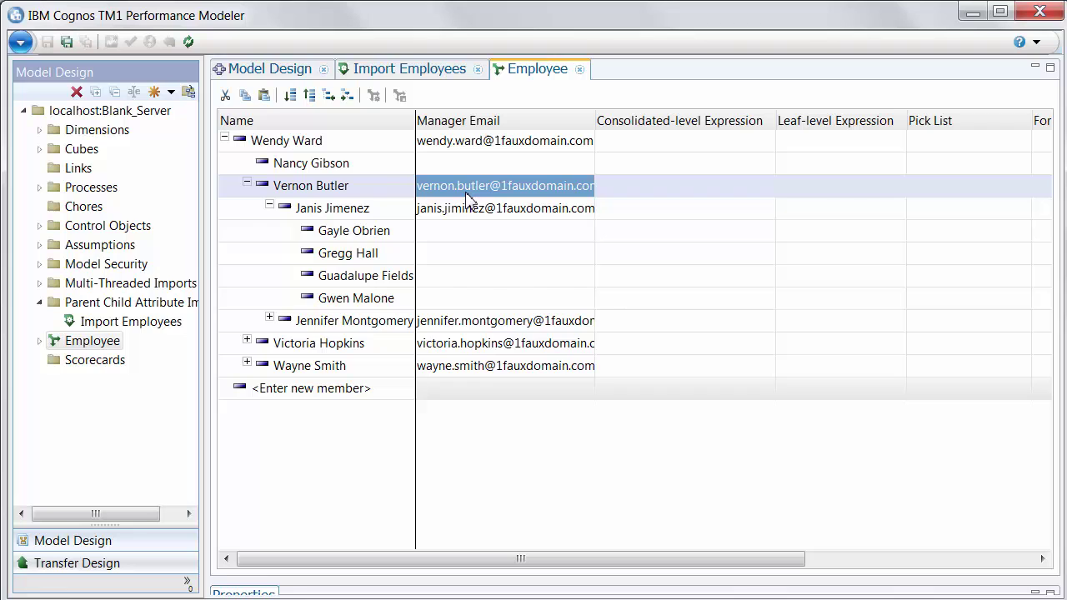